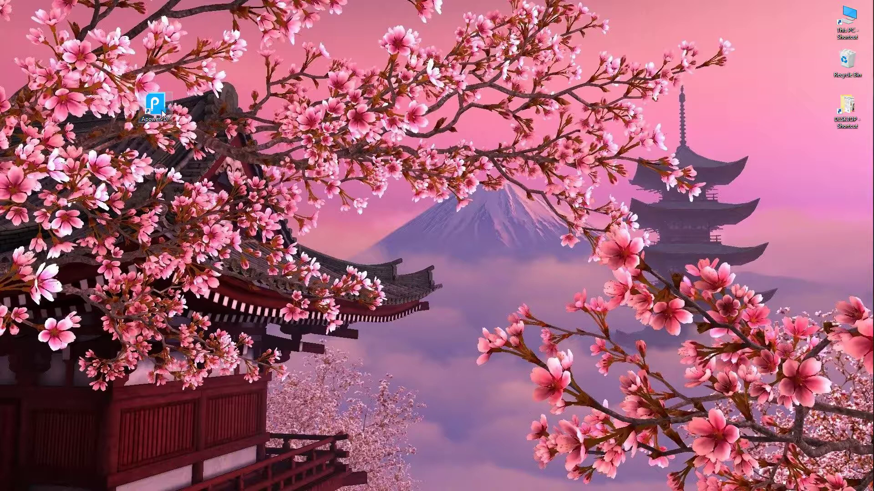
# Step: Launch ApowerPDF, open The Ant And The Grasshopper.pdf, and search it for 'for', finding 5 matches
pyautogui.doubleClick(156, 104)
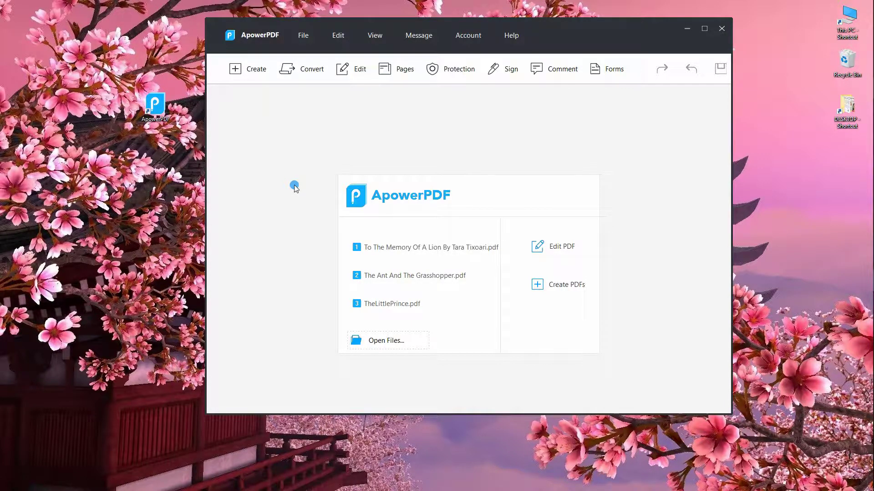
pyautogui.click(430, 275)
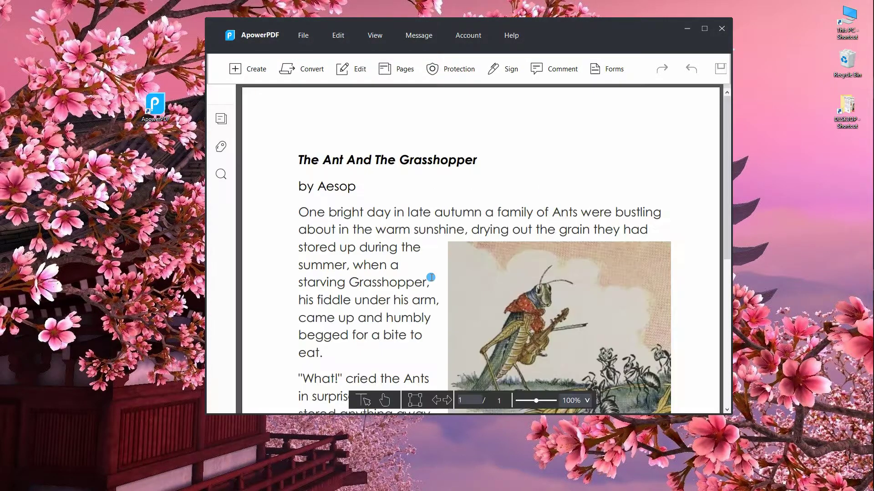
pyautogui.click(221, 174)
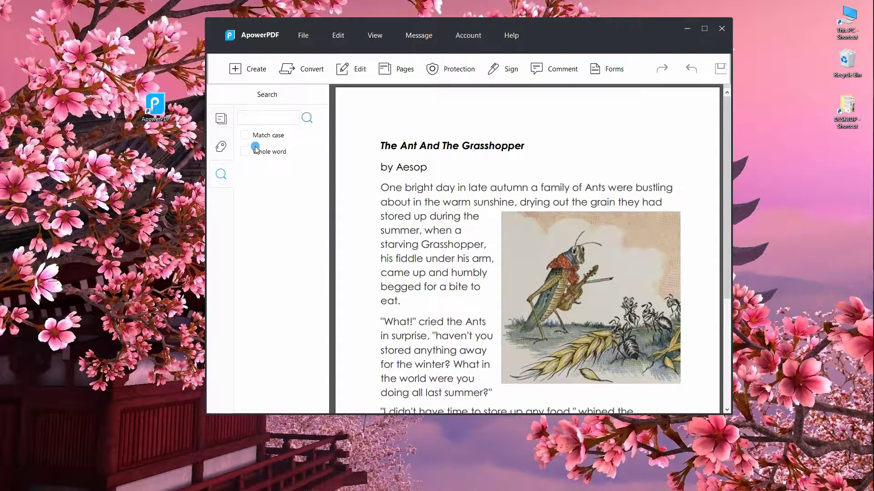
pyautogui.click(265, 119)
pyautogui.write('for')
pyautogui.press('Return')
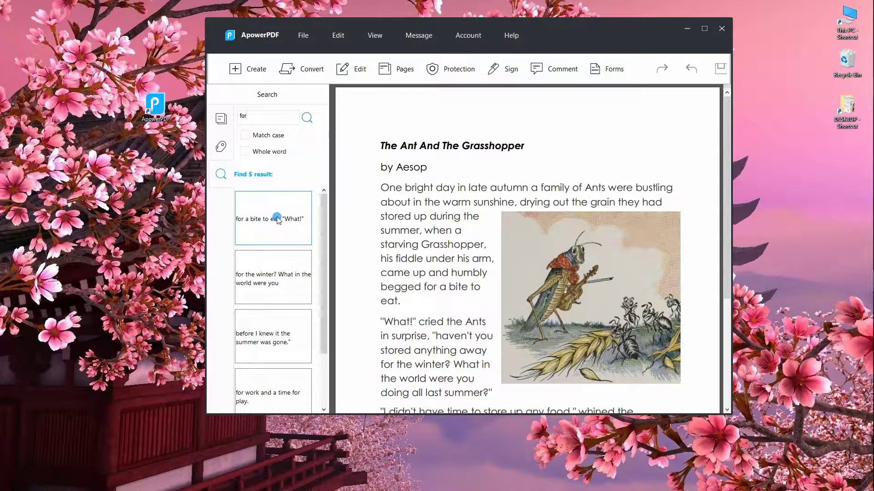
# Step: Close the Ant story, open To The Memory Of A Lion, and start Pages > Watermark > Add
pyautogui.hotkey('ctrl', 'w')
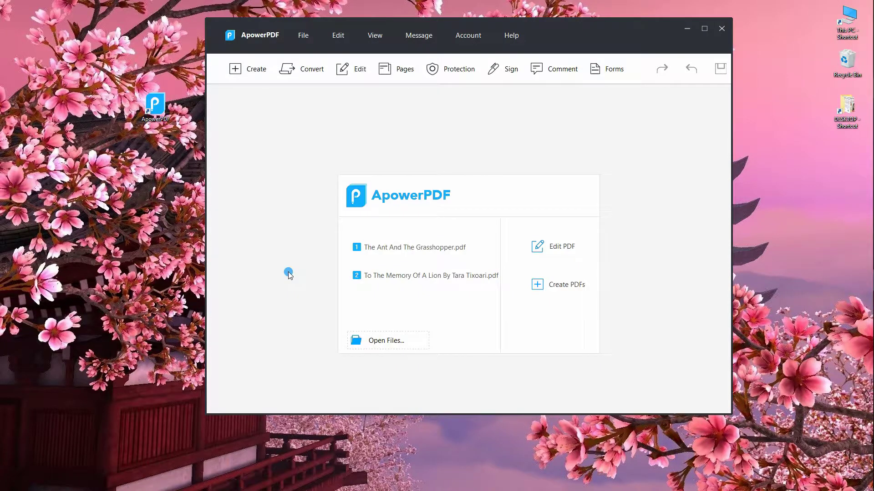
pyautogui.click(417, 276)
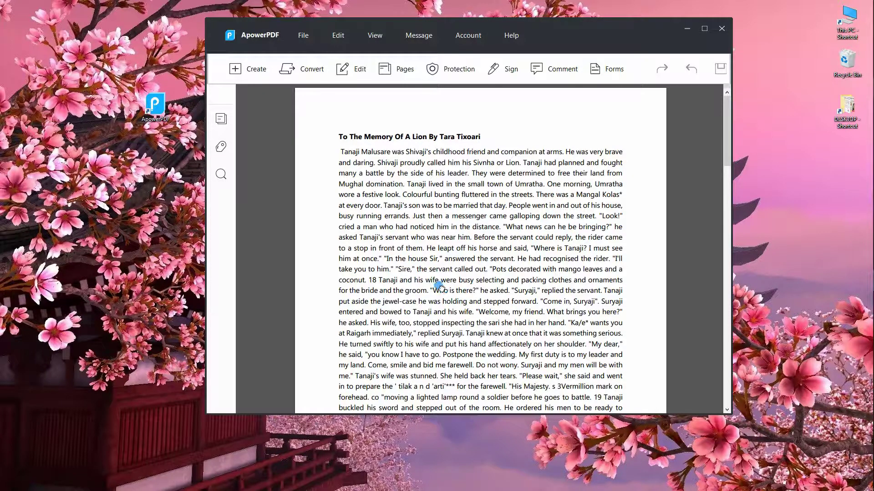
pyautogui.click(394, 77)
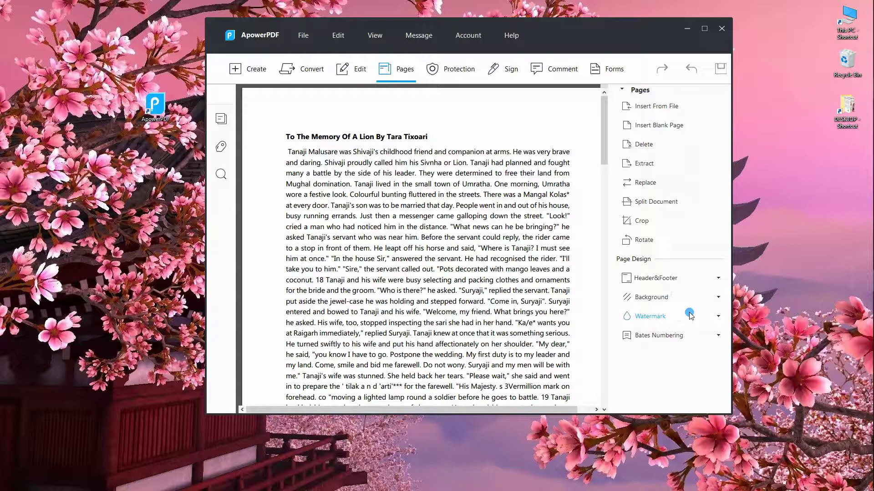
pyautogui.click(674, 315)
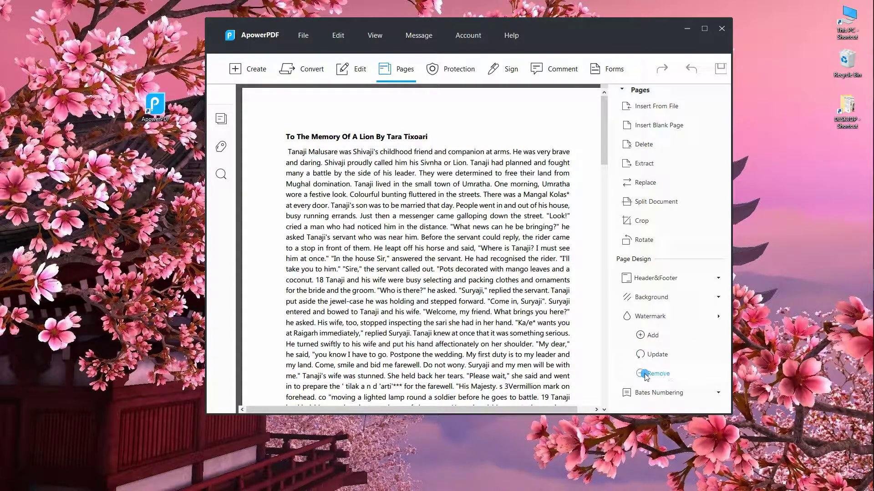
pyautogui.click(673, 330)
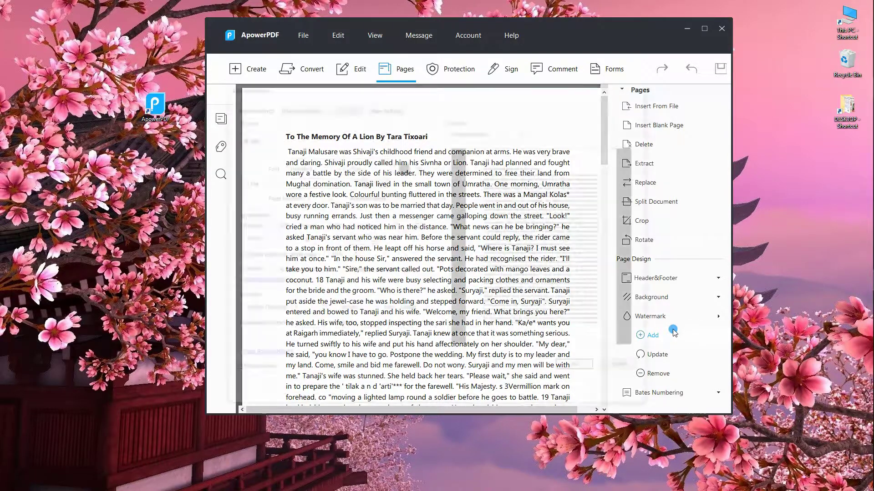
# Step: Apply a 'SAMPLE' text watermark with fixed size 88, 55% opacity and 45° rotation
pyautogui.click(343, 145)
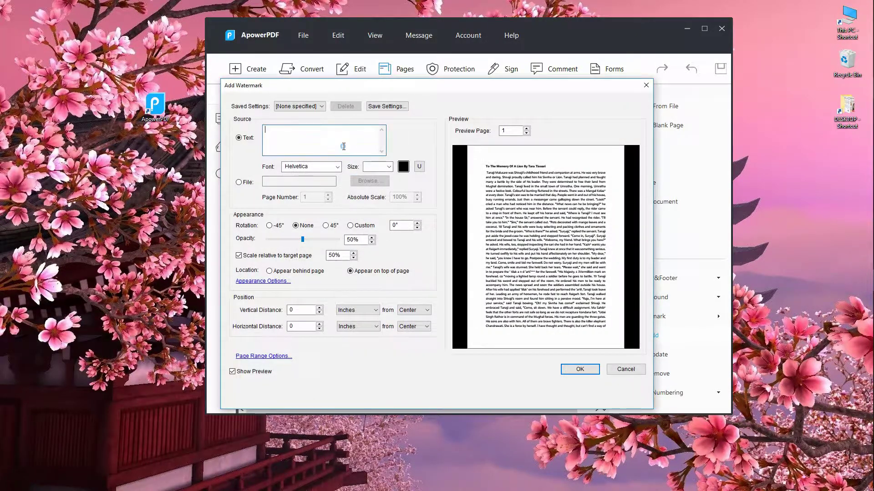
pyautogui.write('S')
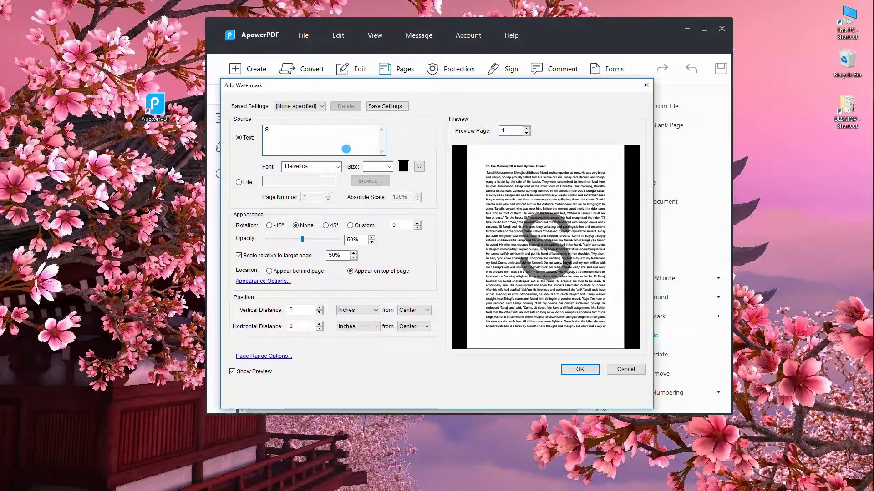
pyautogui.write('AMPLE')
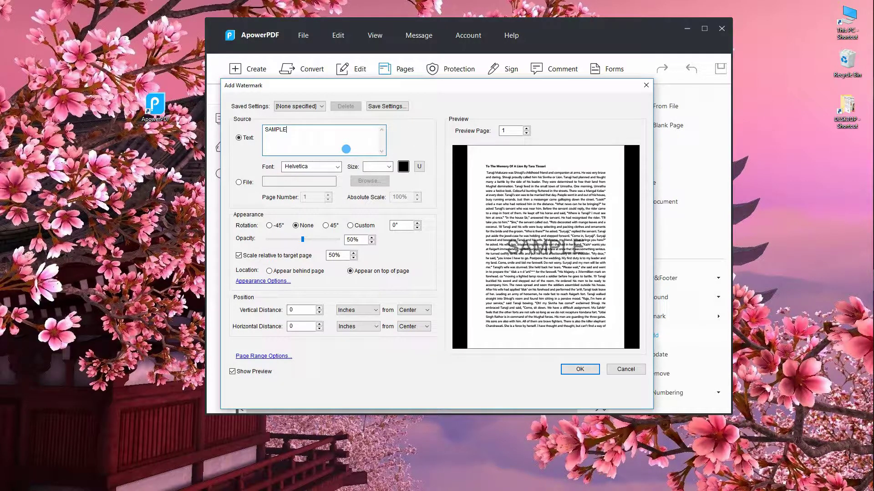
pyautogui.click(383, 168)
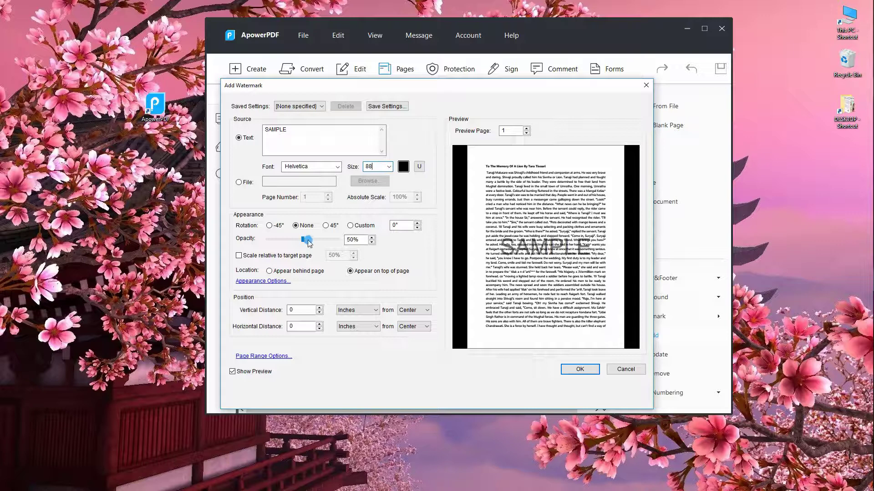
pyautogui.moveTo(303, 239); pyautogui.dragTo(306, 239)
pyautogui.click(270, 225)
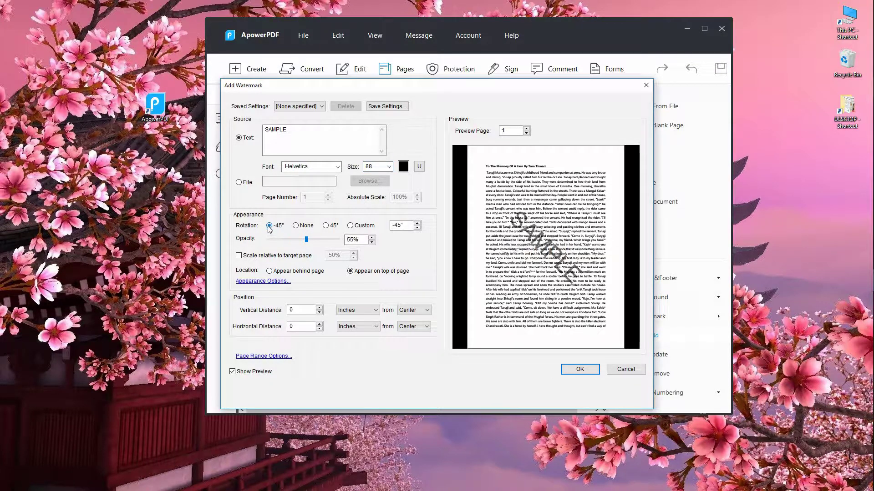
pyautogui.click(325, 226)
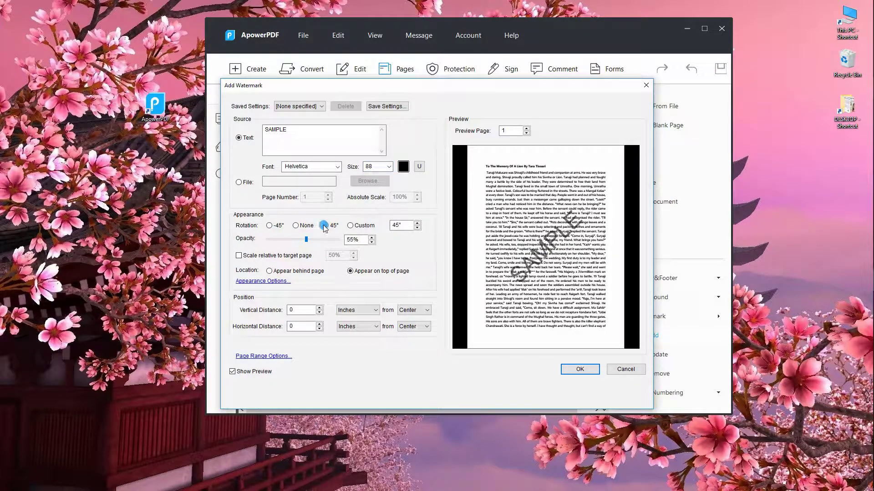
pyautogui.click(589, 370)
pyautogui.scroll(-2, 455, 346)
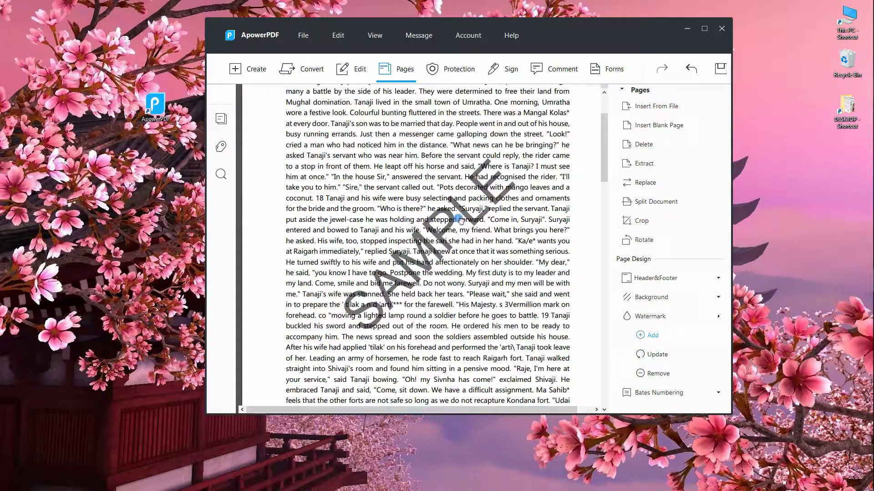
# Step: Switch the SAMPLE watermark to horizontal, then permanently remove it from the document
pyautogui.click(659, 355)
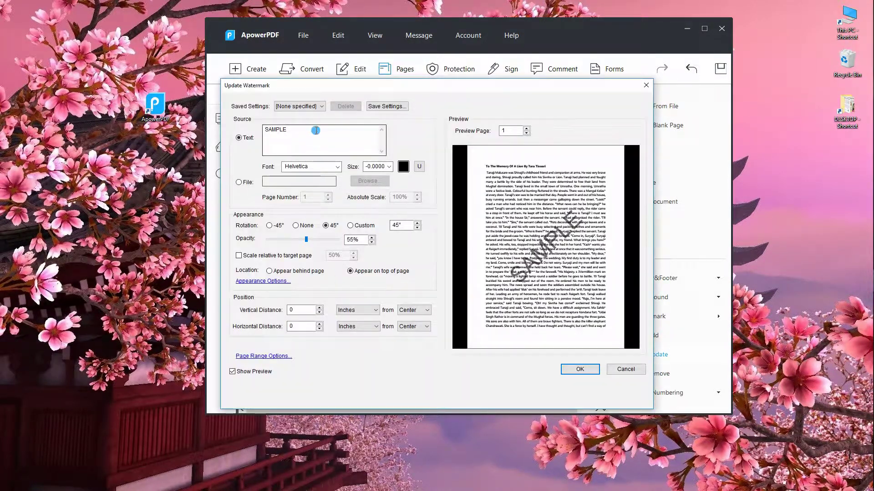
pyautogui.click(306, 227)
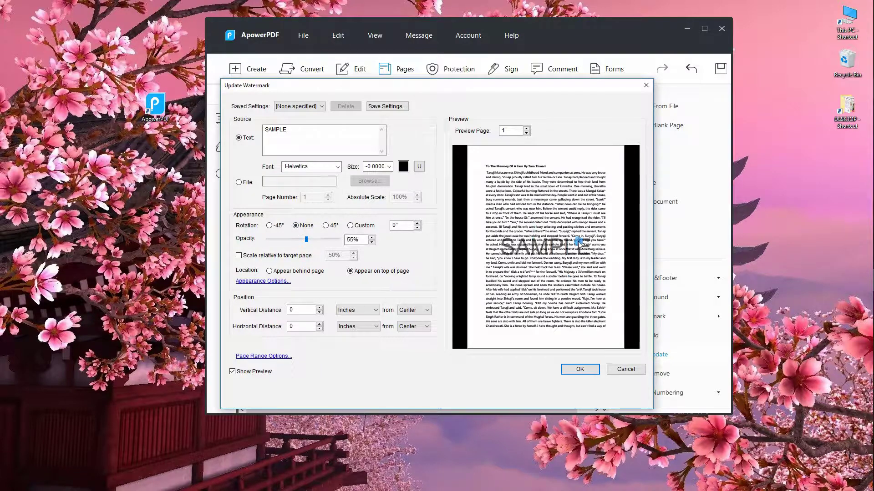
pyautogui.click(580, 369)
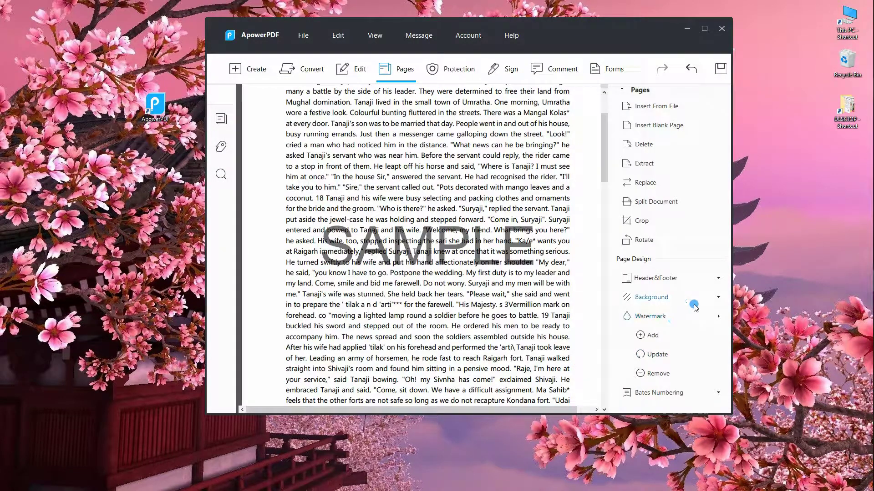
pyautogui.click(656, 378)
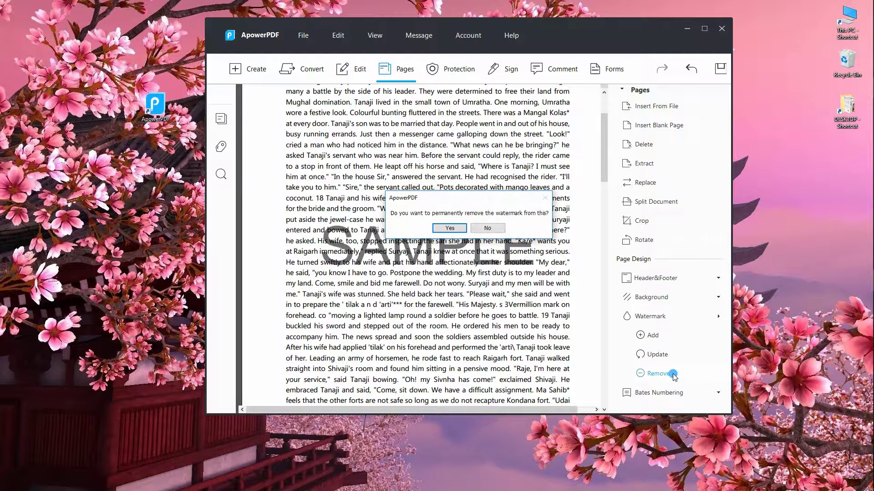
pyautogui.click(446, 230)
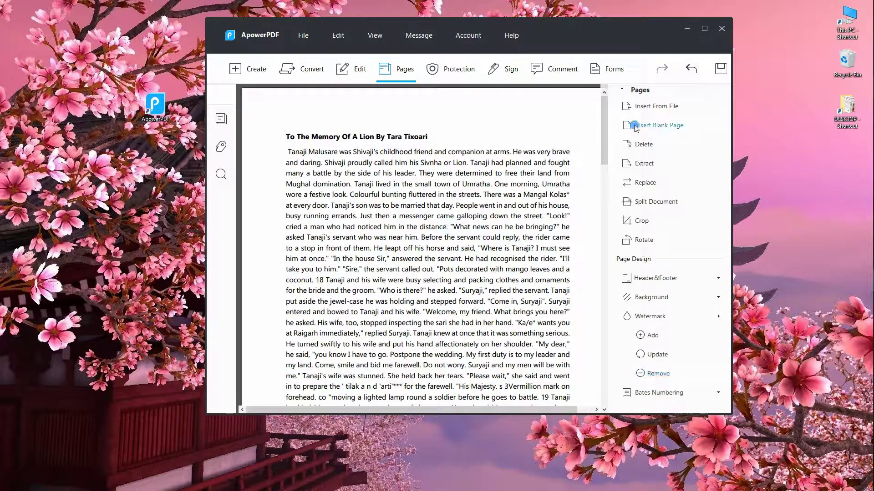
# Step: Undo twice and redo once to get the horizontal SAMPLE watermark back
pyautogui.click(691, 68)
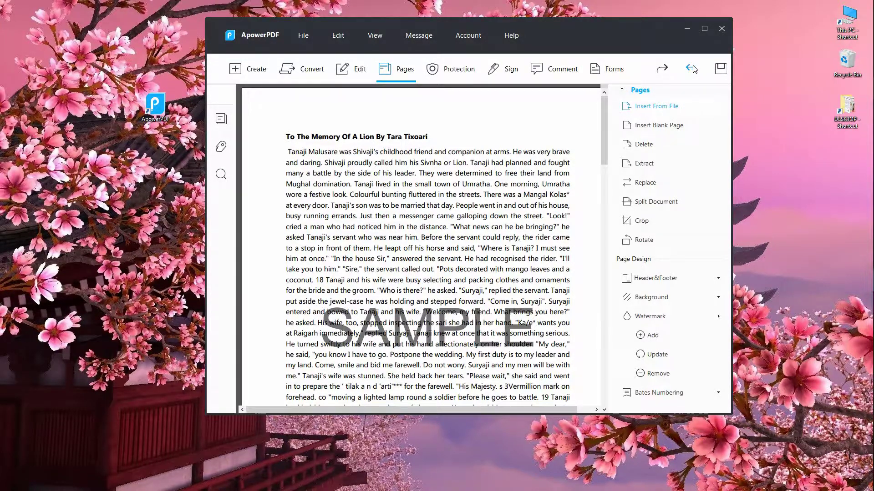
pyautogui.click(692, 68)
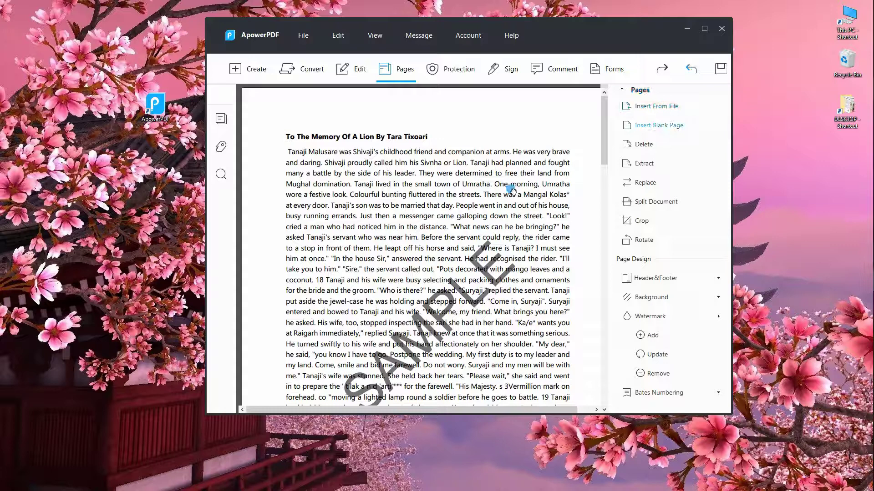
pyautogui.scroll(-3, 511, 187)
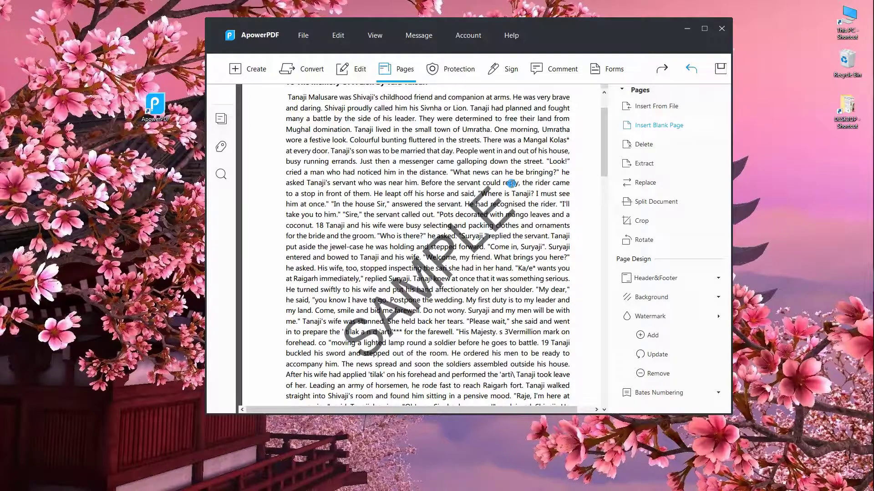
pyautogui.click(662, 69)
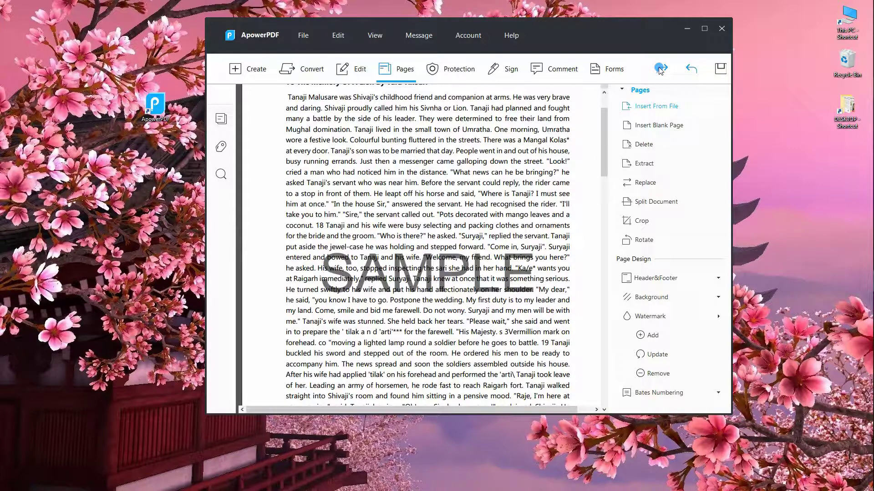
# Step: Save As the watermarked Lion story to the Desktop, keeping its current file name
pyautogui.click(723, 68)
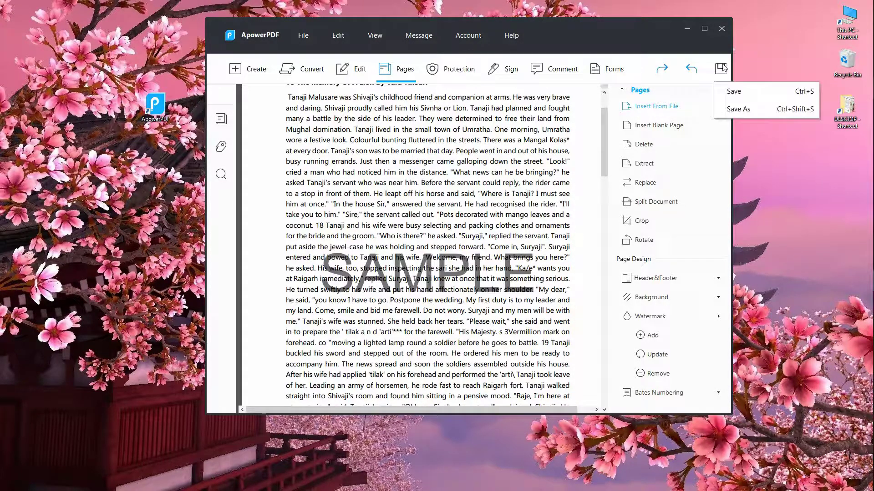
pyautogui.click(734, 112)
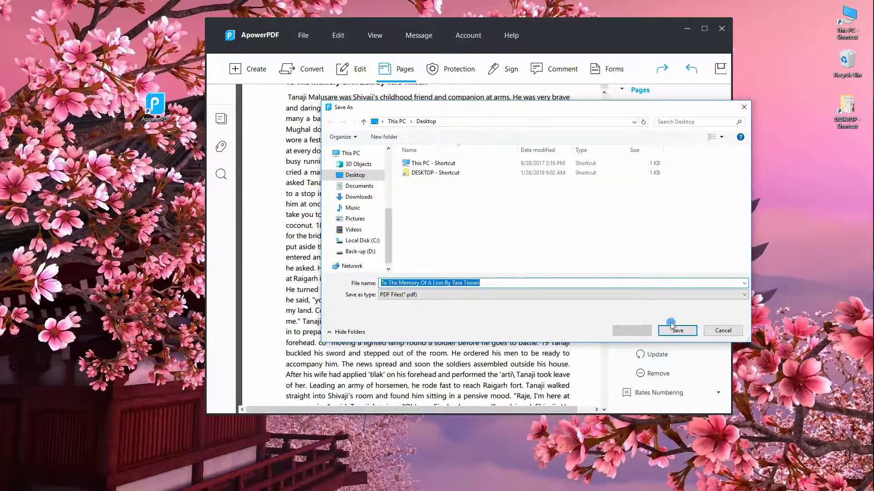
pyautogui.click(671, 331)
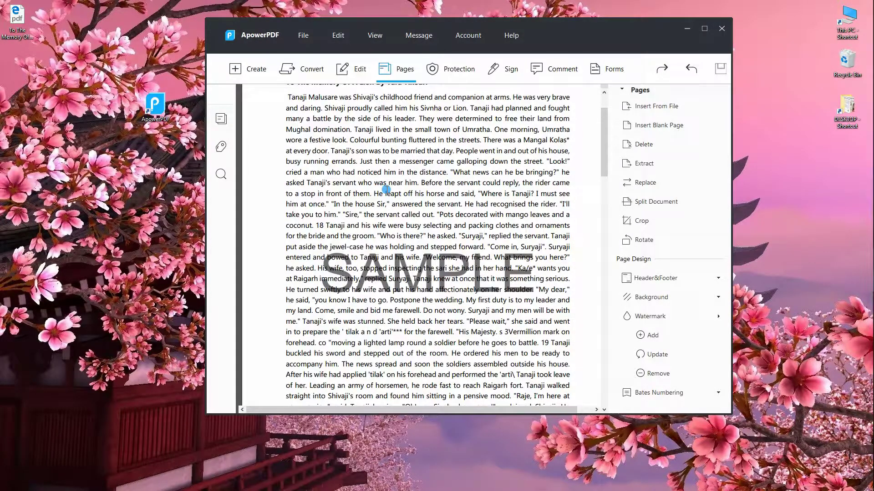
# Step: Submit Help > Feedback asking how to sign PDF files, and dismiss the success message
pyautogui.click(512, 35)
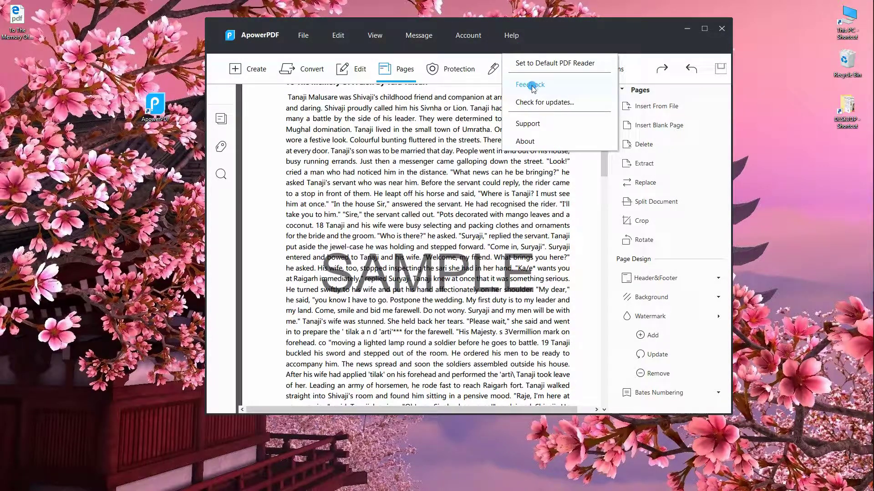
pyautogui.click(550, 84)
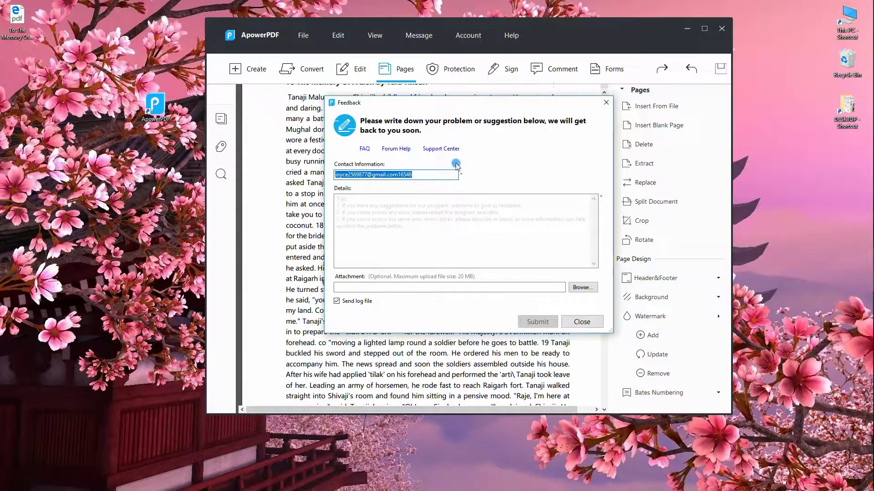
pyautogui.click(380, 208)
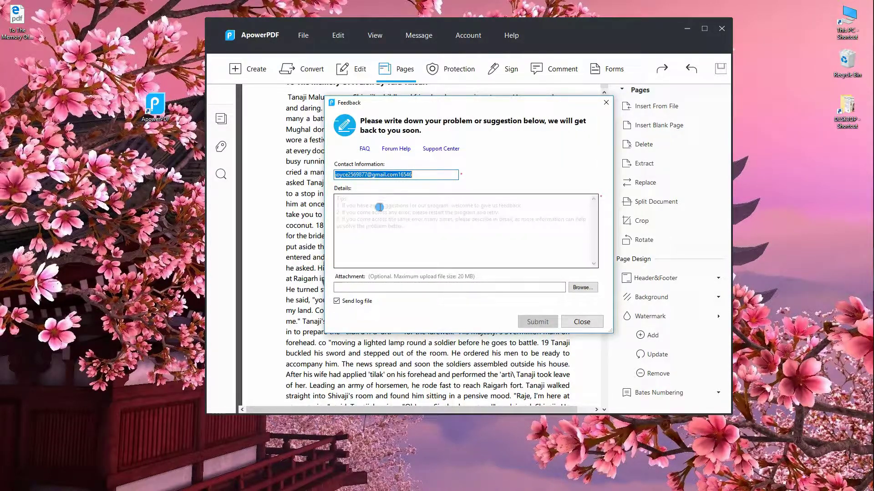
pyautogui.write('Hel')
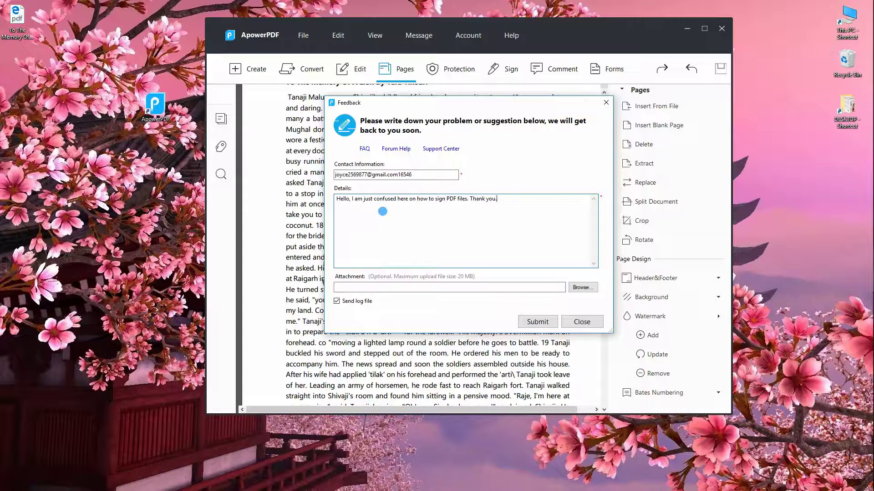
pyautogui.click(538, 322)
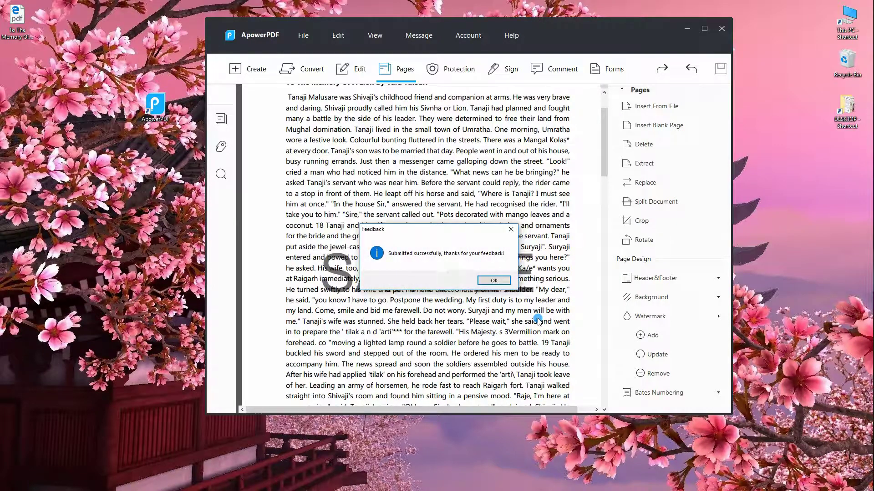
pyautogui.click(492, 281)
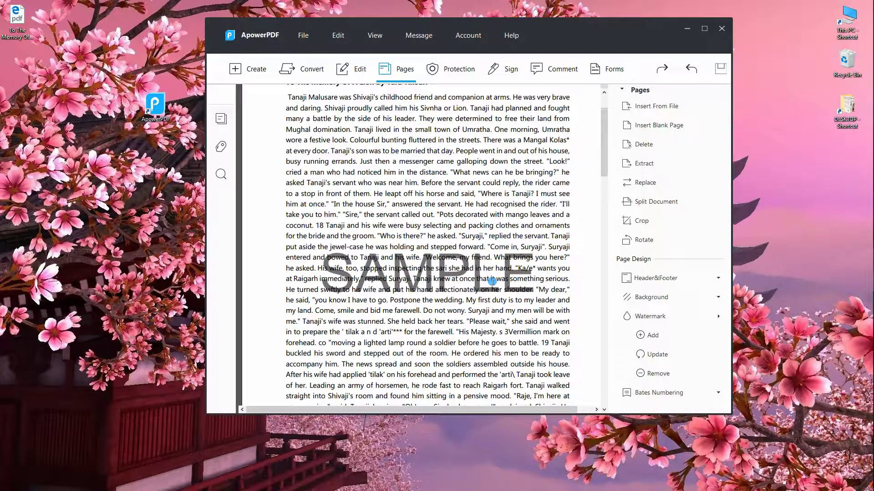
# Step: View the ApowerPDF FAQ page through Help > Support, then minimise the browser
pyautogui.click(511, 36)
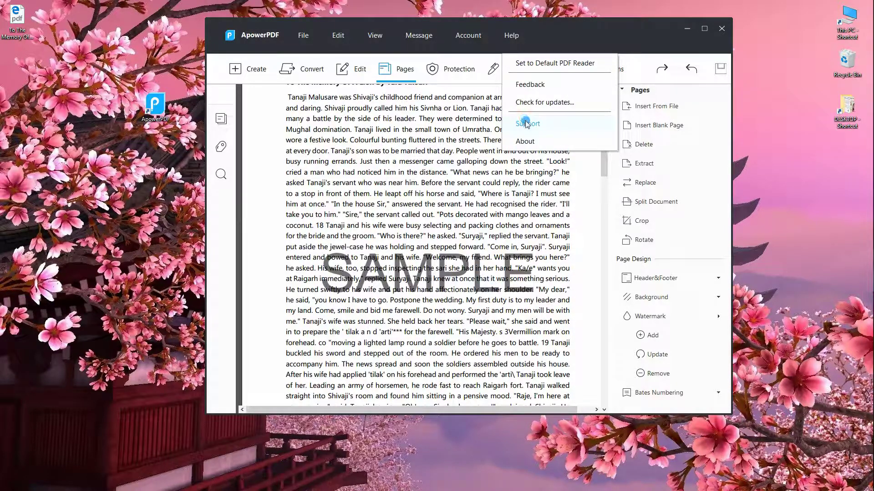
pyautogui.click(554, 123)
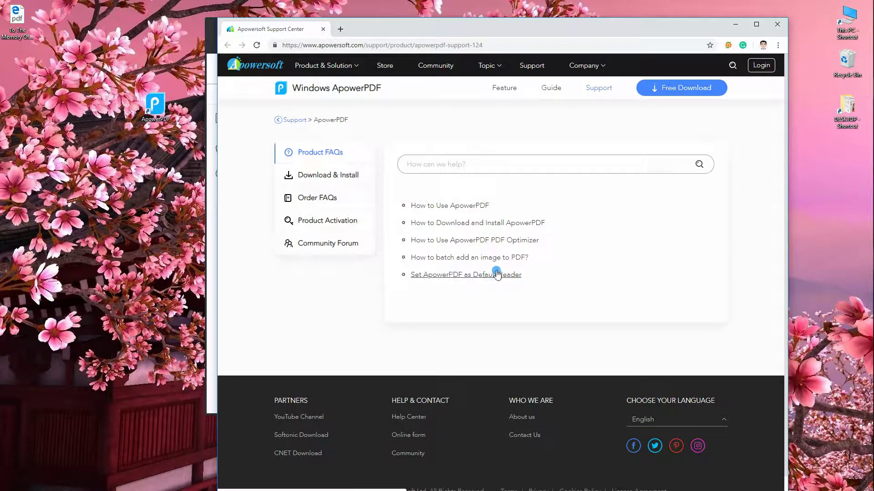
pyautogui.click(740, 27)
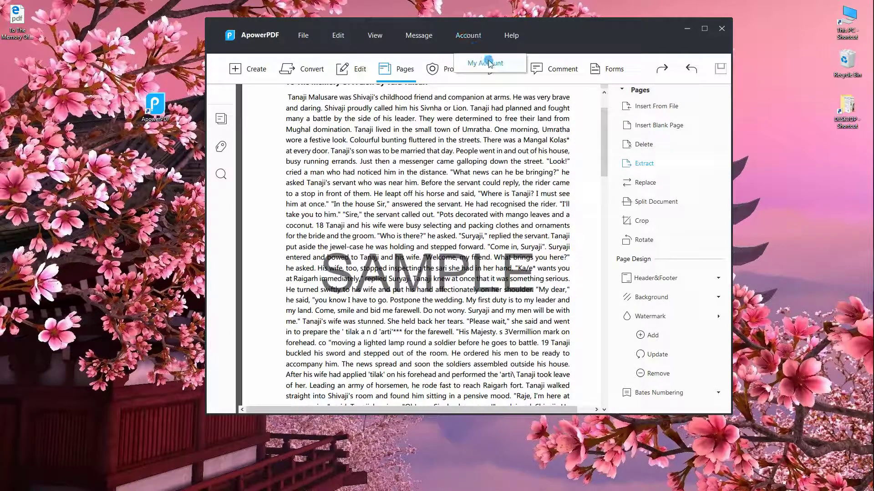
pyautogui.click(481, 63)
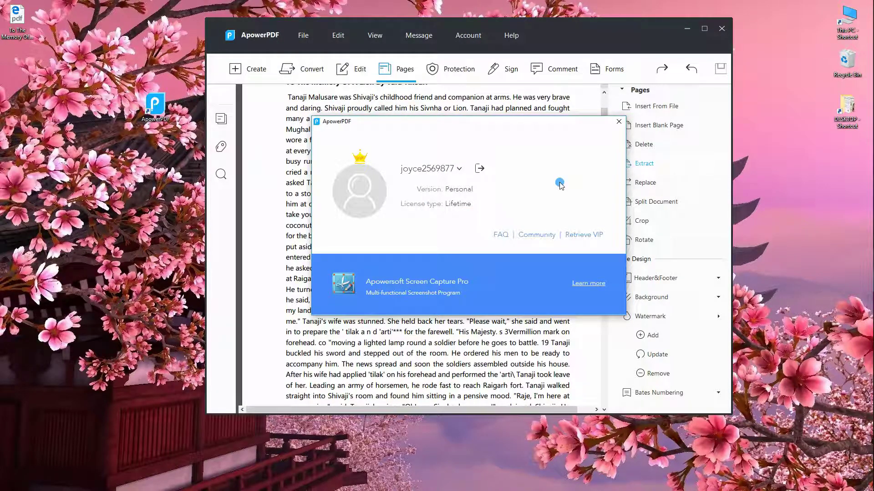
pyautogui.click(618, 121)
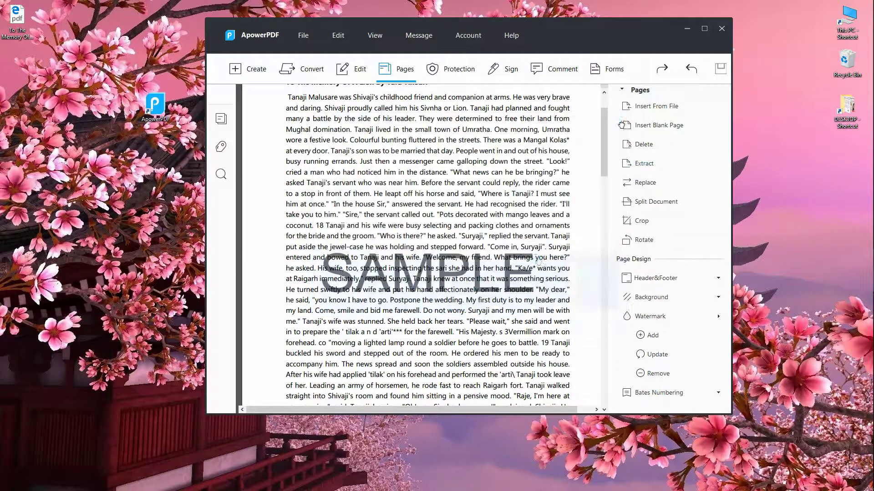